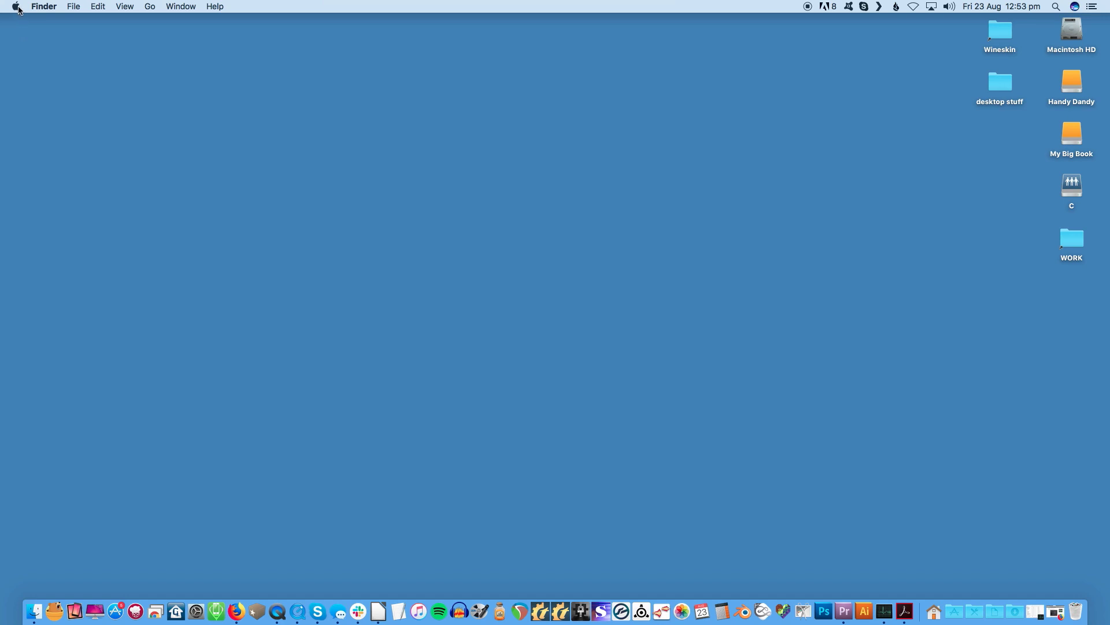
- Open the advanced Wi-Fi settings in System Preferences' Network pane
left_click(18, 8)
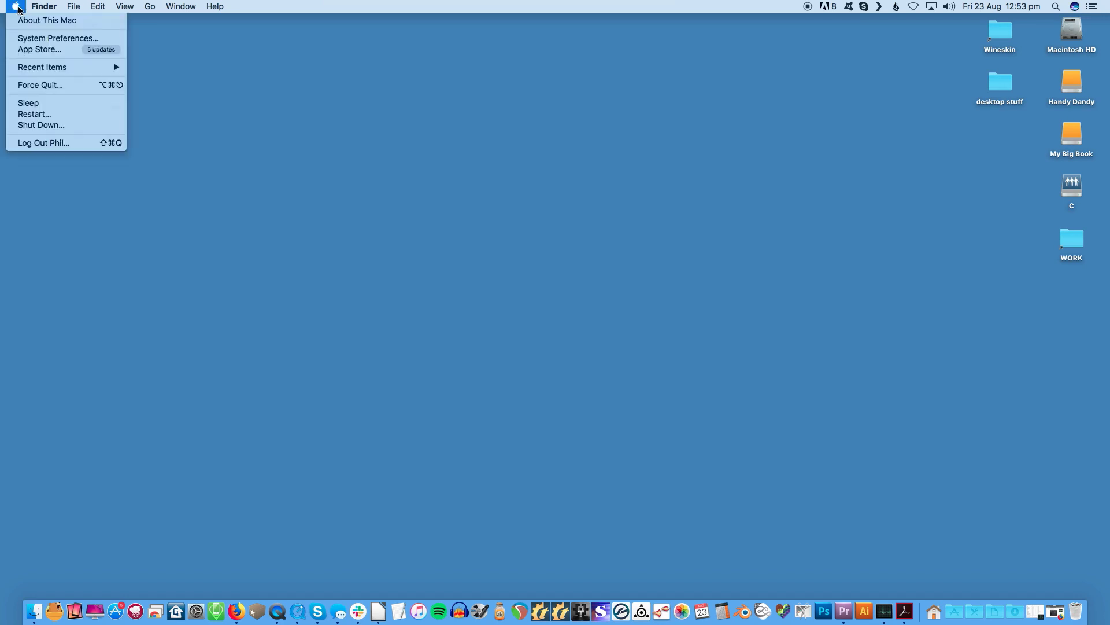
left_click(36, 38)
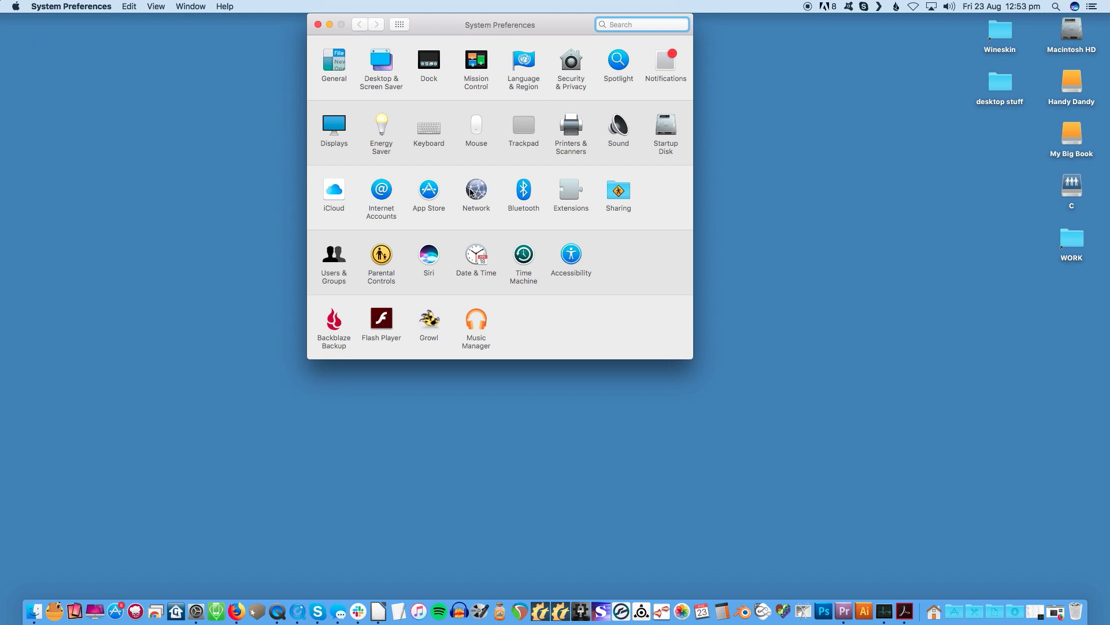
left_click(470, 193)
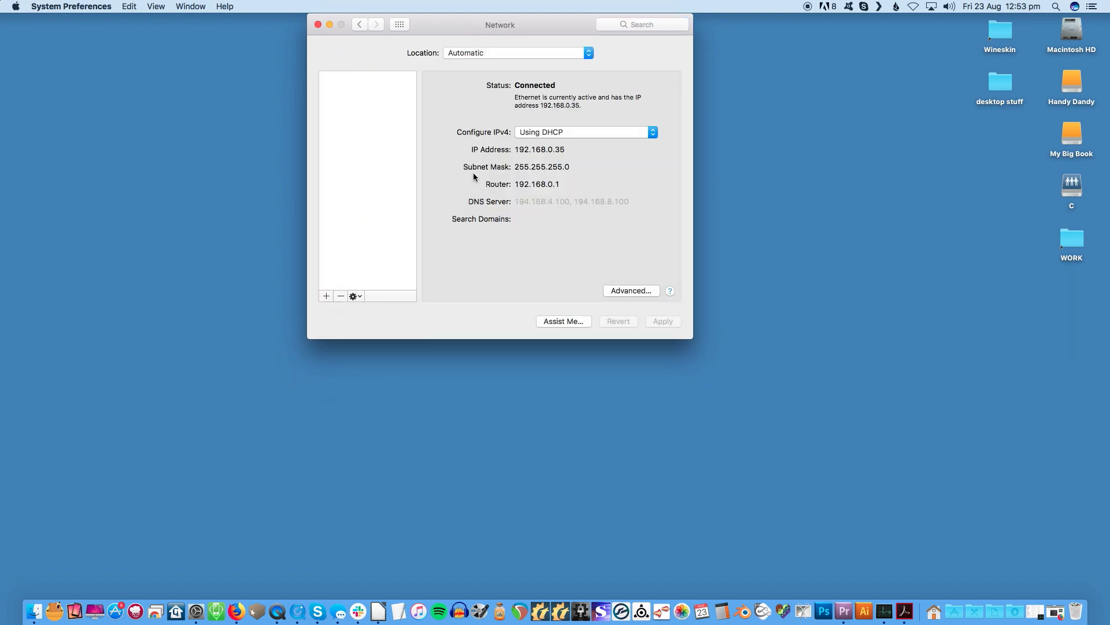
left_click(363, 183)
left_click(630, 290)
- Remove all six saved networks, from VM559274-5G down, from Preferred Networks
left_click(384, 126)
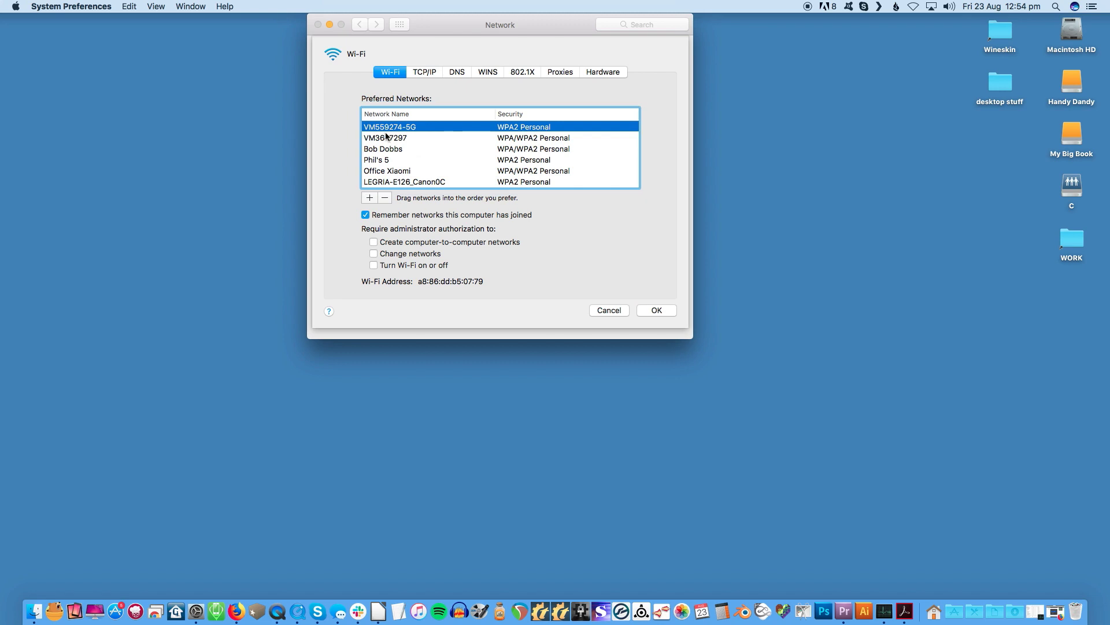
left_click(400, 183, "shift")
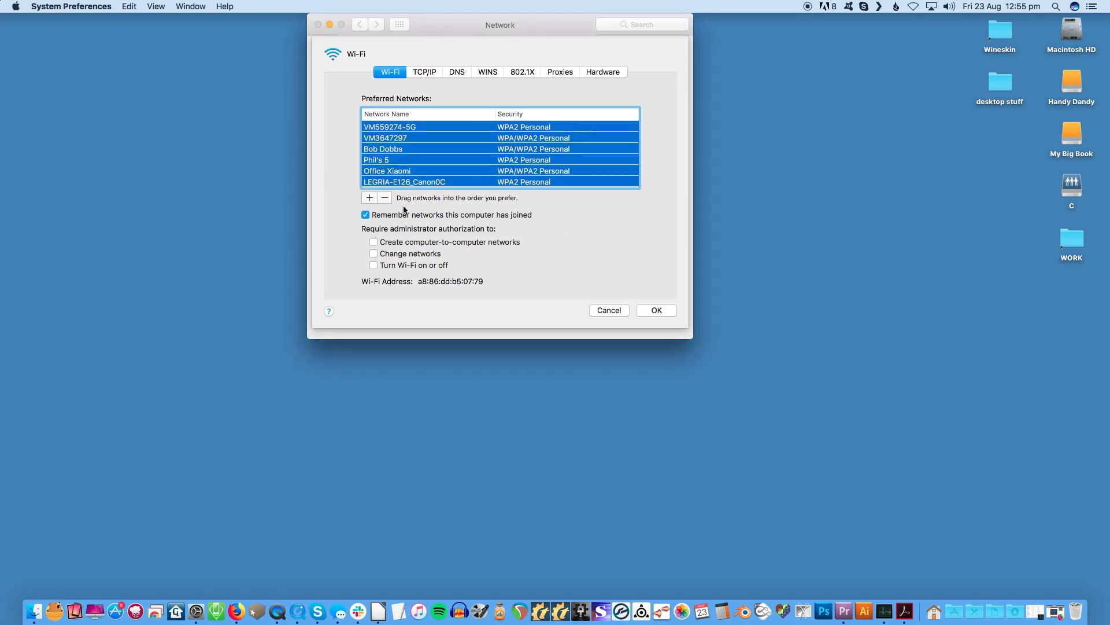
left_click(387, 199)
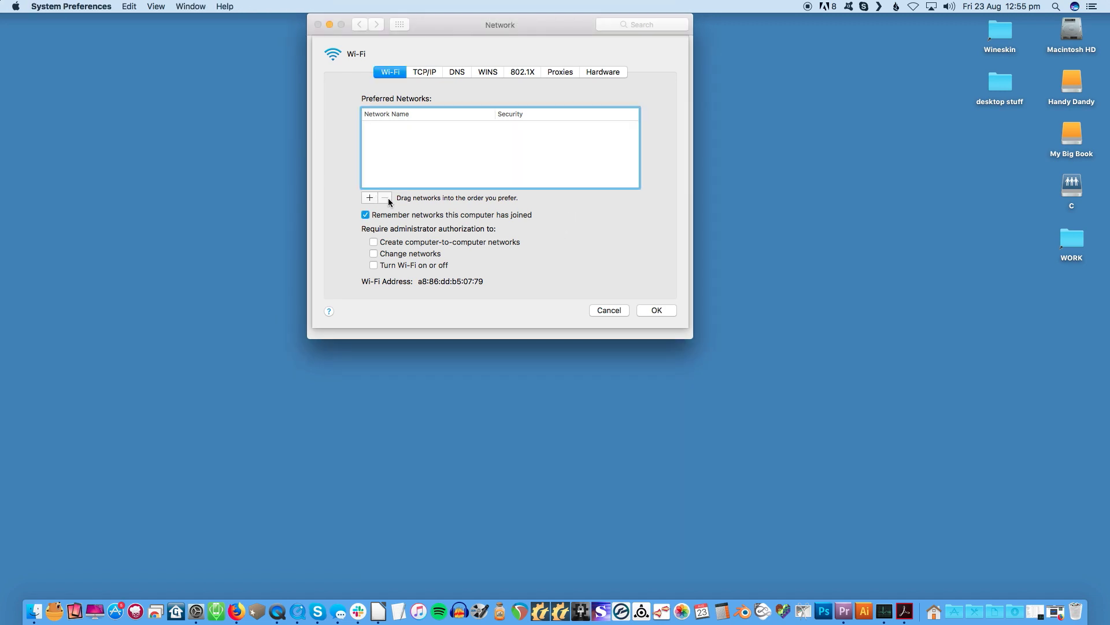
- Confirm the emptied Wi-Fi list, then add and switch to a network location named HOME
left_click(668, 316)
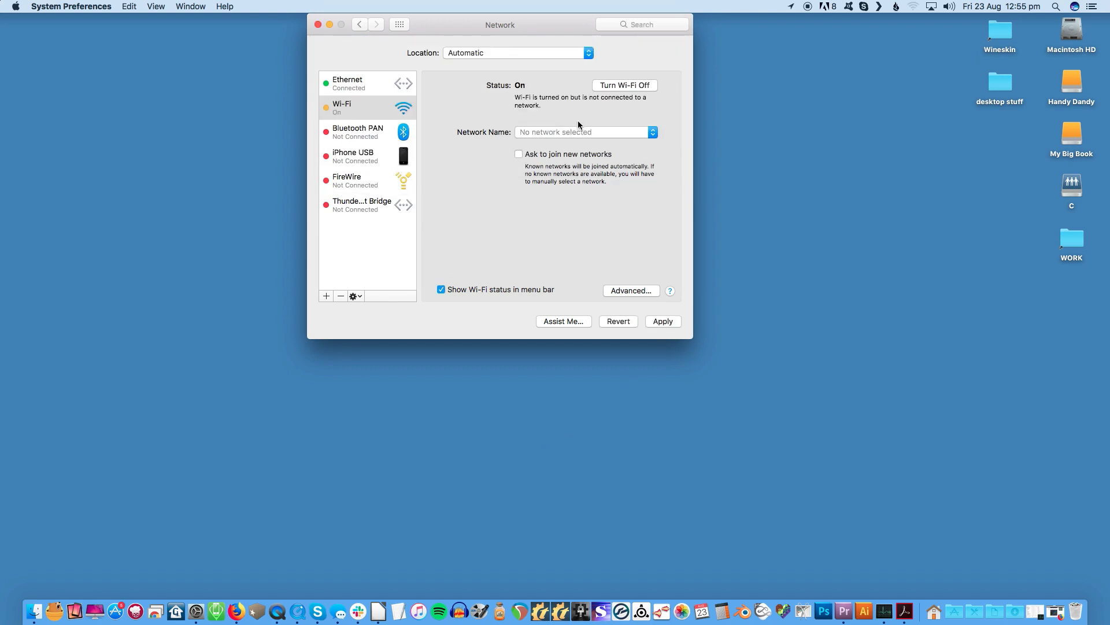
left_click(542, 53)
left_click(543, 70)
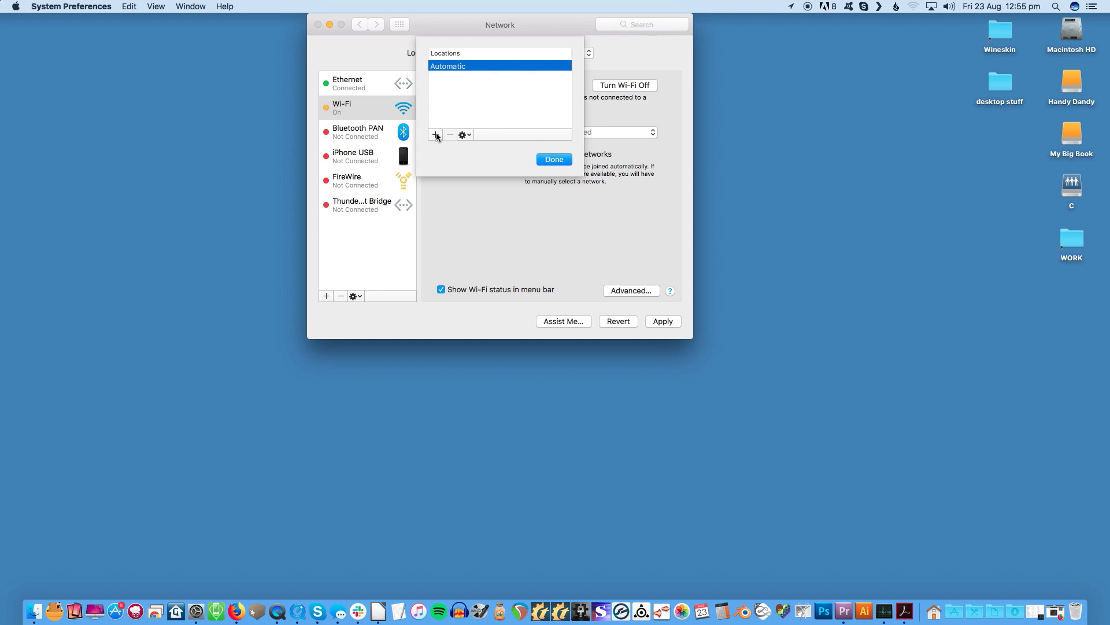
left_click(436, 134)
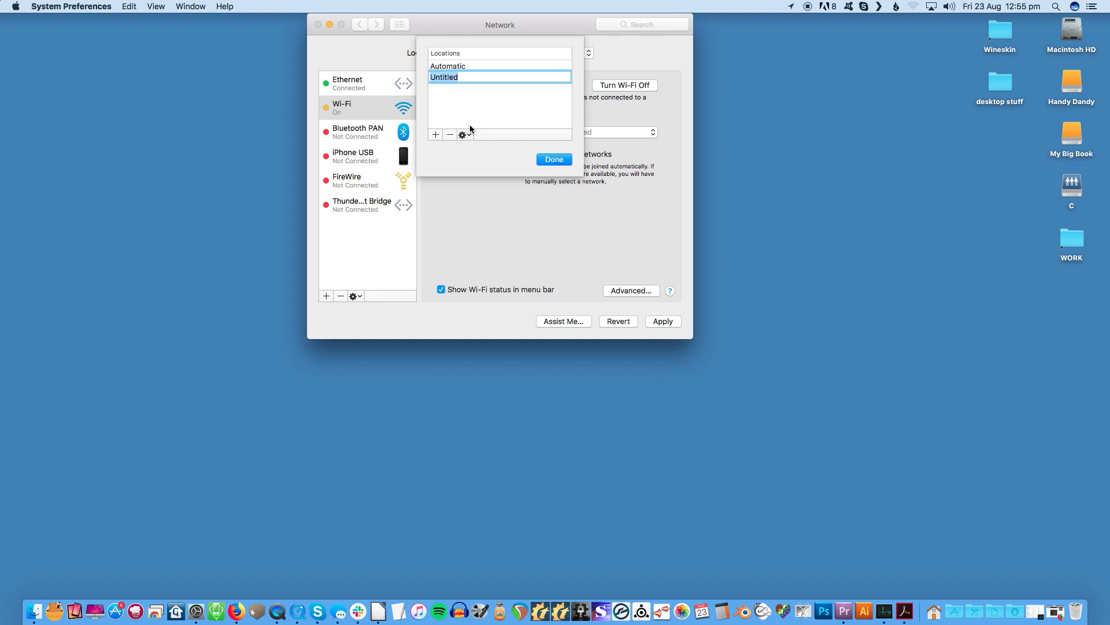
type("HOME")
left_click(554, 159)
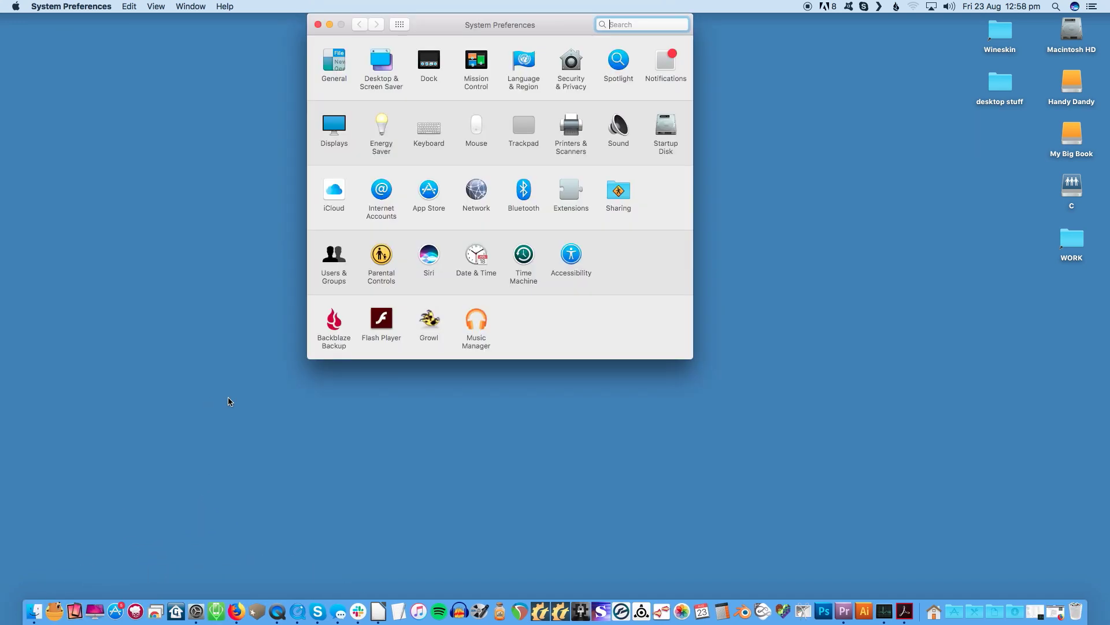
- Open the Network pane, then relaunch System Preferences from the Dock
left_click(476, 191)
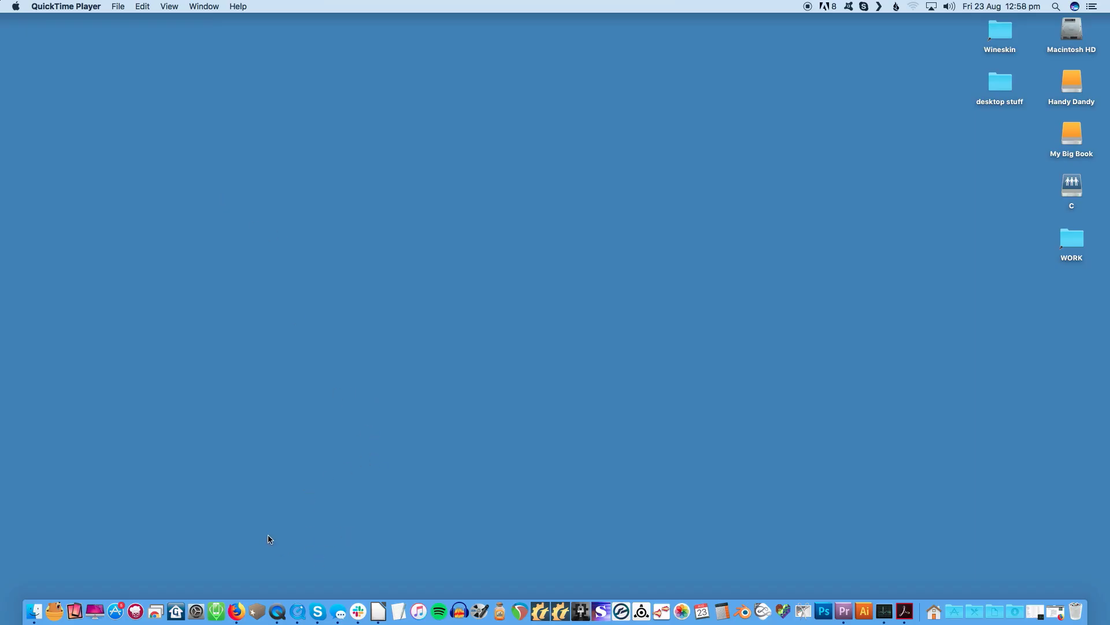
left_click(197, 604)
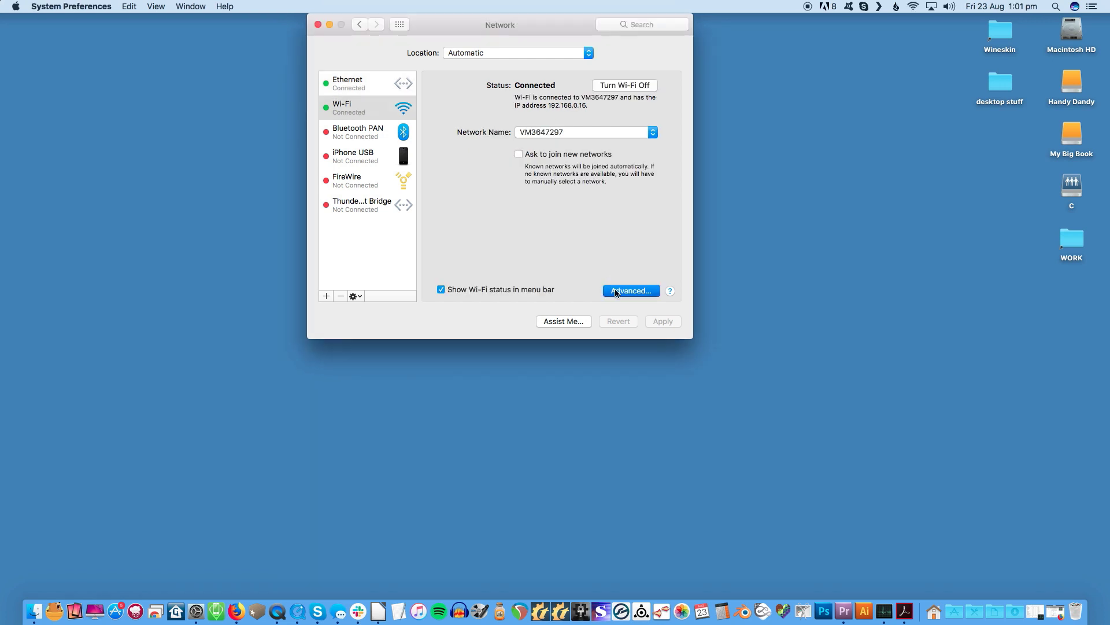
- In the advanced Wi-Fi DNS settings, add 8.8.8.8 as a DNS server
left_click(631, 289)
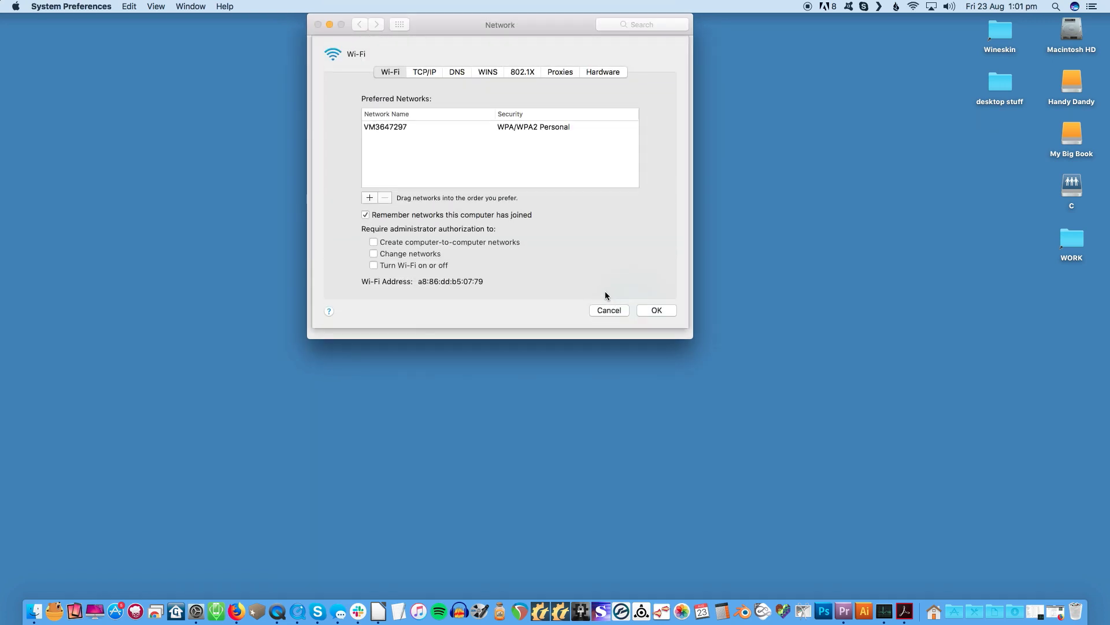
left_click(457, 73)
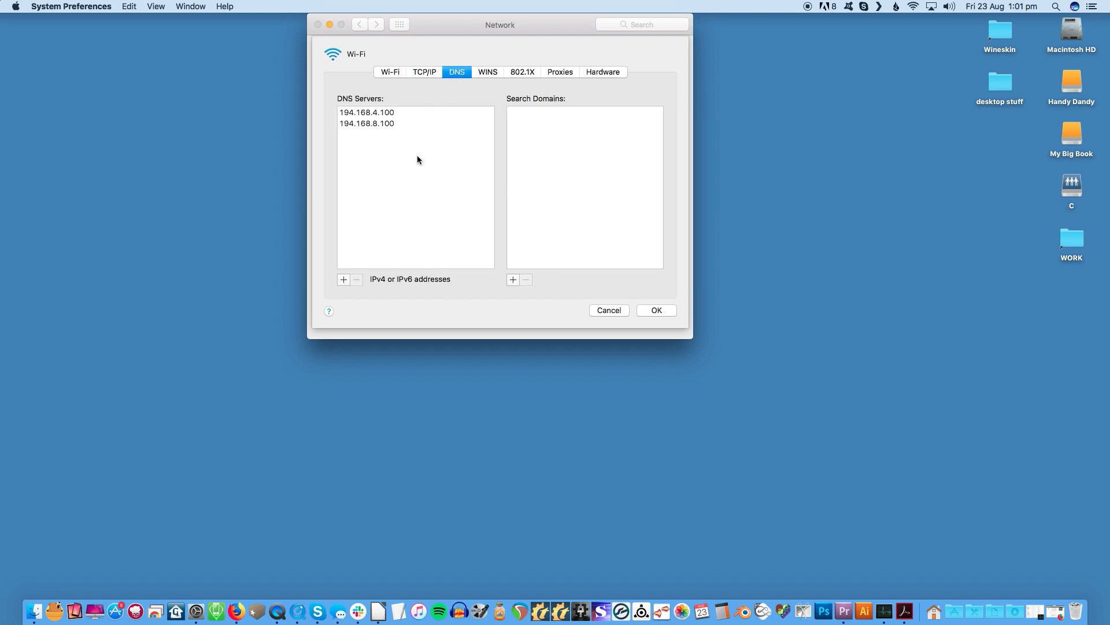
left_click(412, 158)
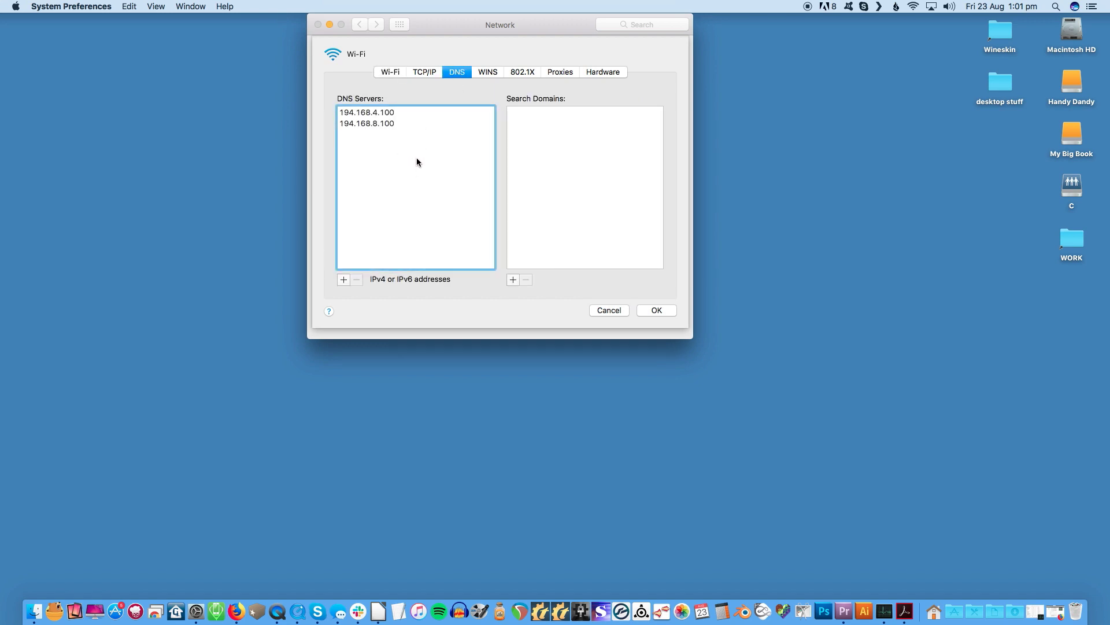
left_click(344, 280)
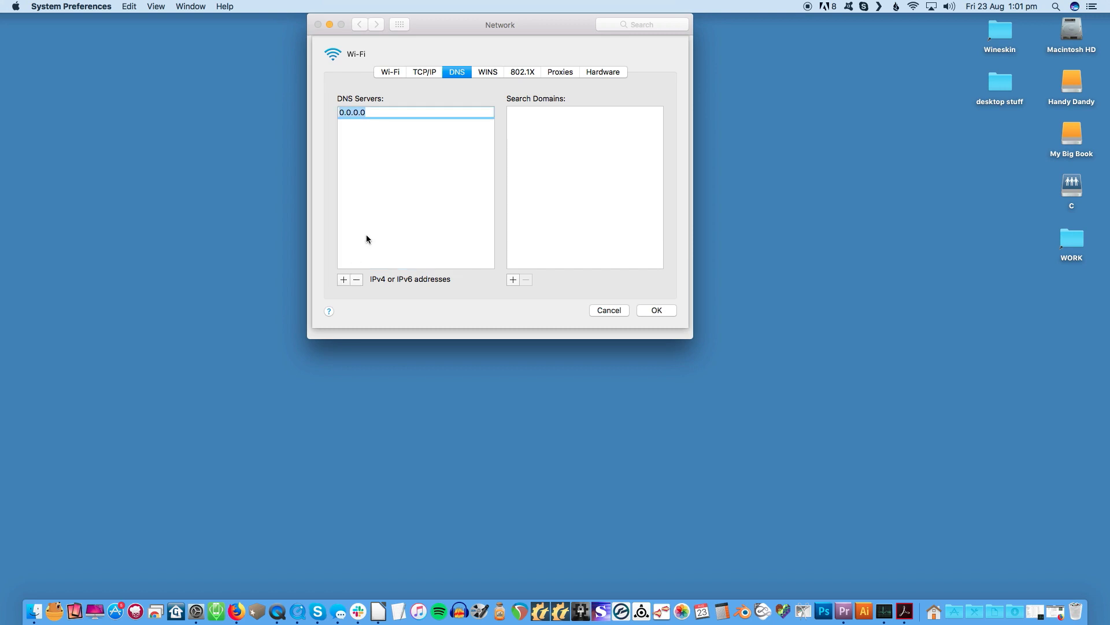
type("8.8.8.8")
key("Return")
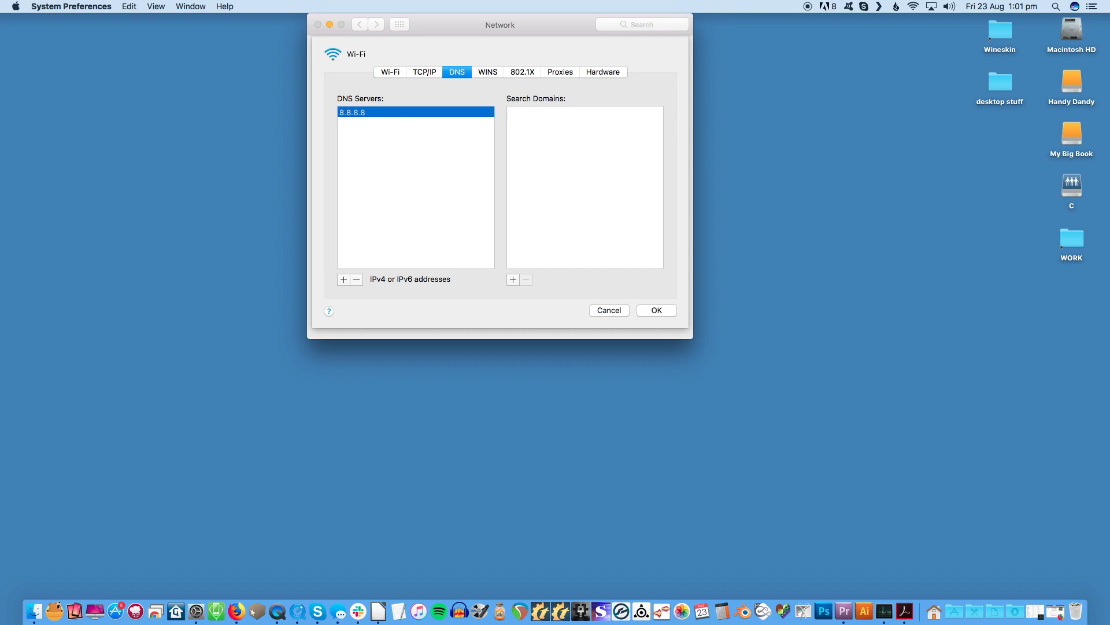
- Add 8.8.4.4 as the second Wi-Fi DNS server
left_click(343, 279)
type("8.8")
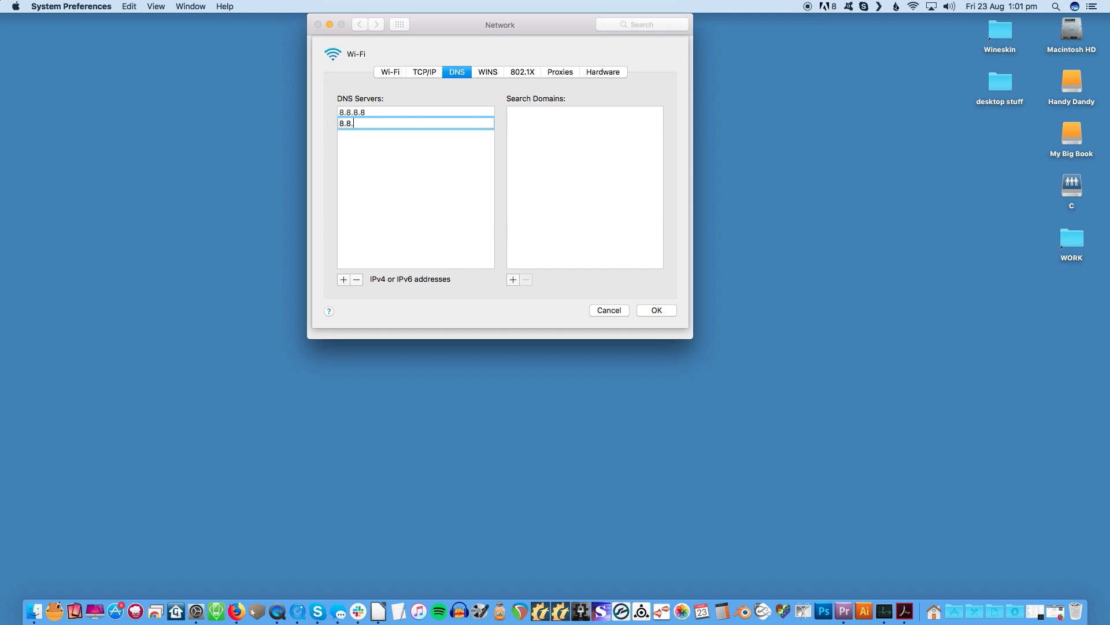
type(".4.4")
key("Return")
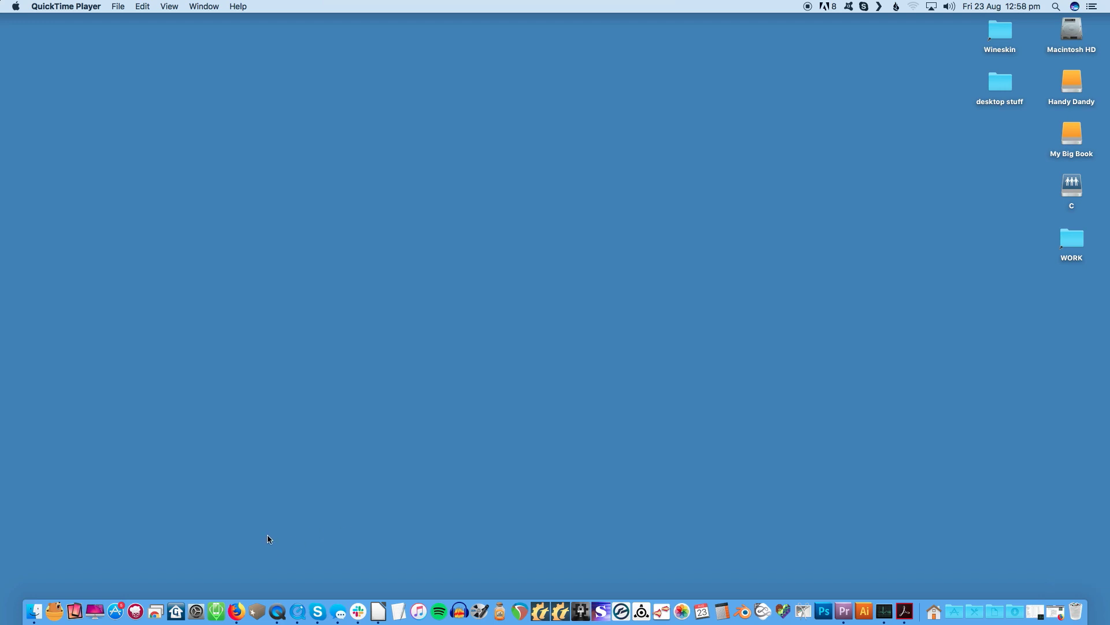
- Relaunch System Preferences from the Dock to show the Network pane
left_click(195, 608)
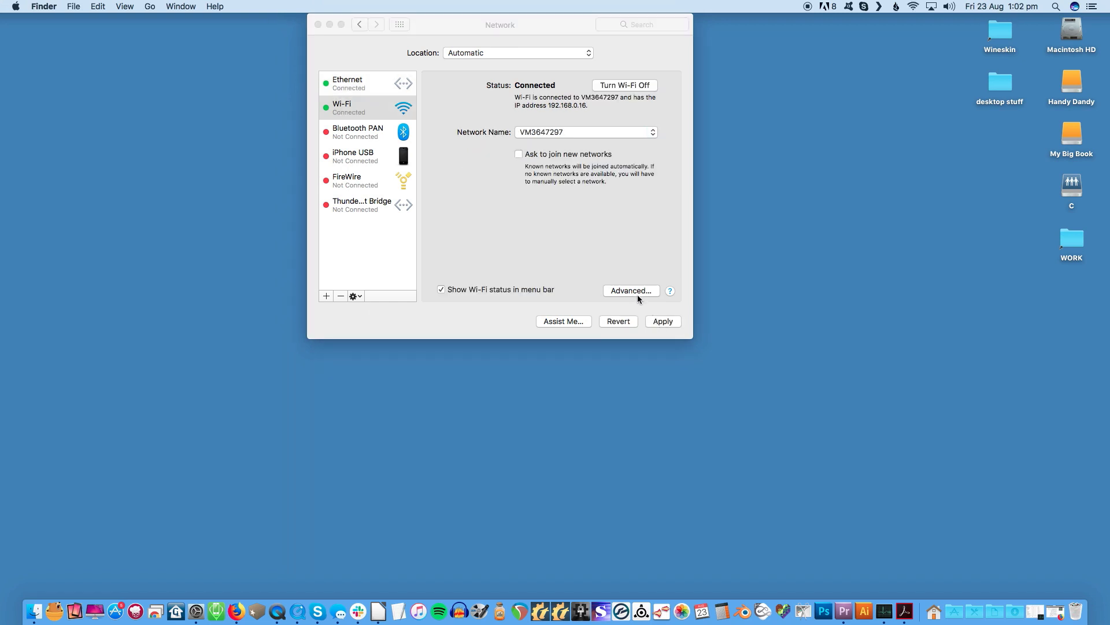
- Set Wi-Fi hardware Configure to Manually with a Custom MTU of 1453, and confirm
left_click(636, 292)
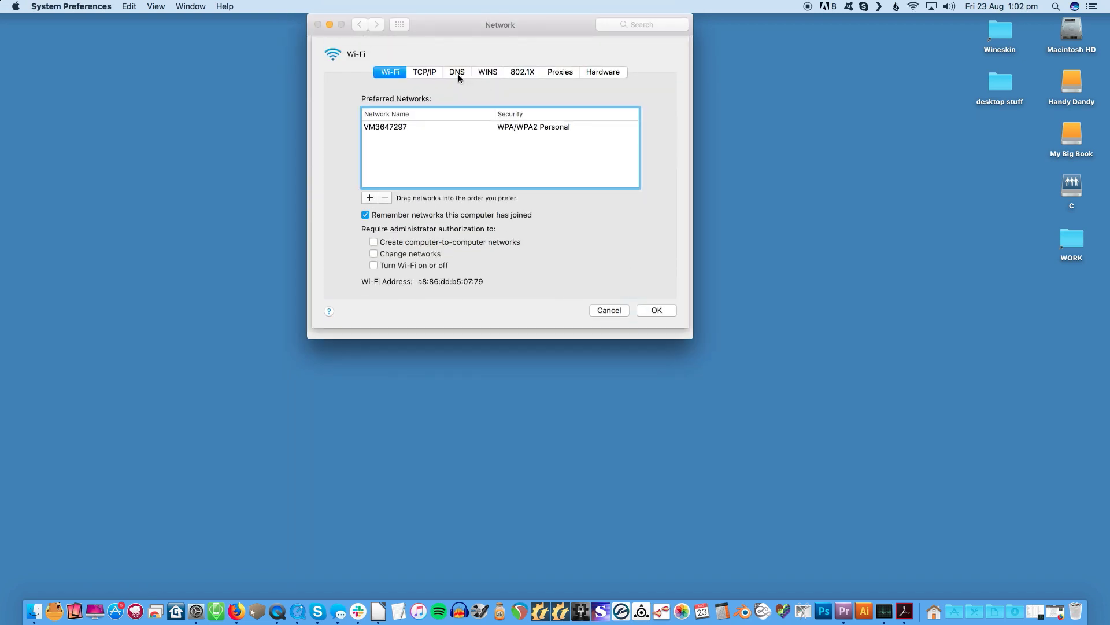
left_click(606, 73)
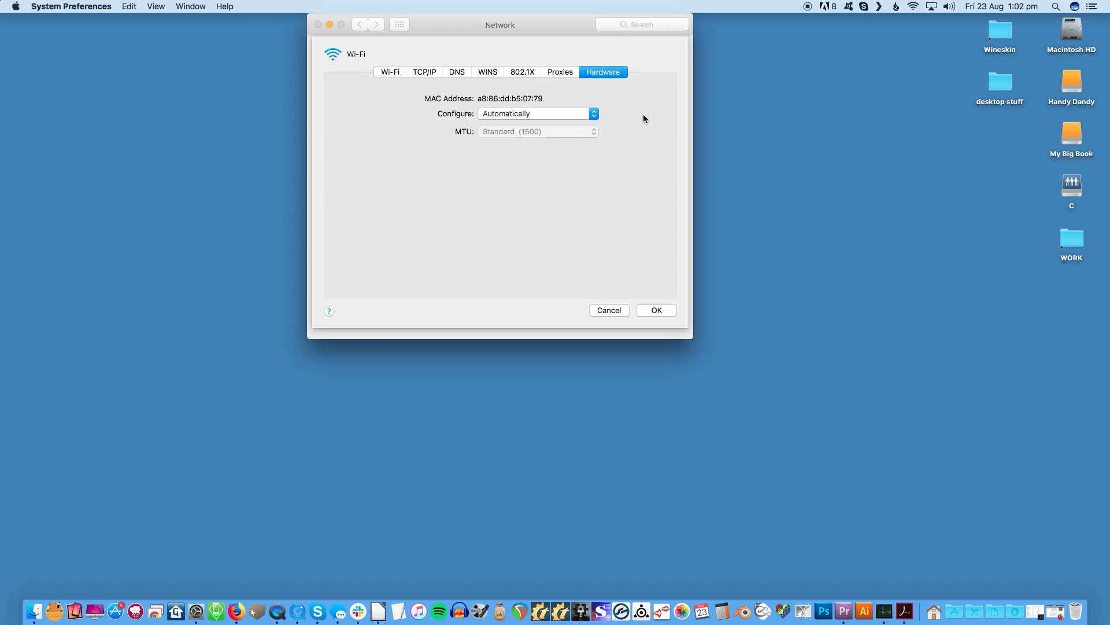
left_click(573, 114)
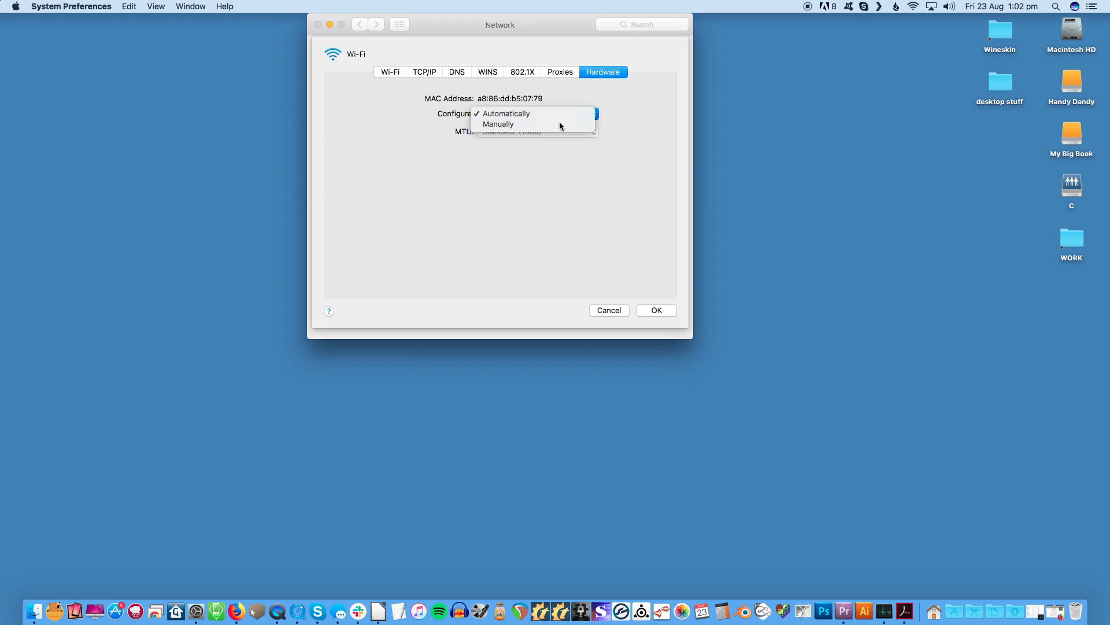
left_click(559, 122)
left_click(576, 134)
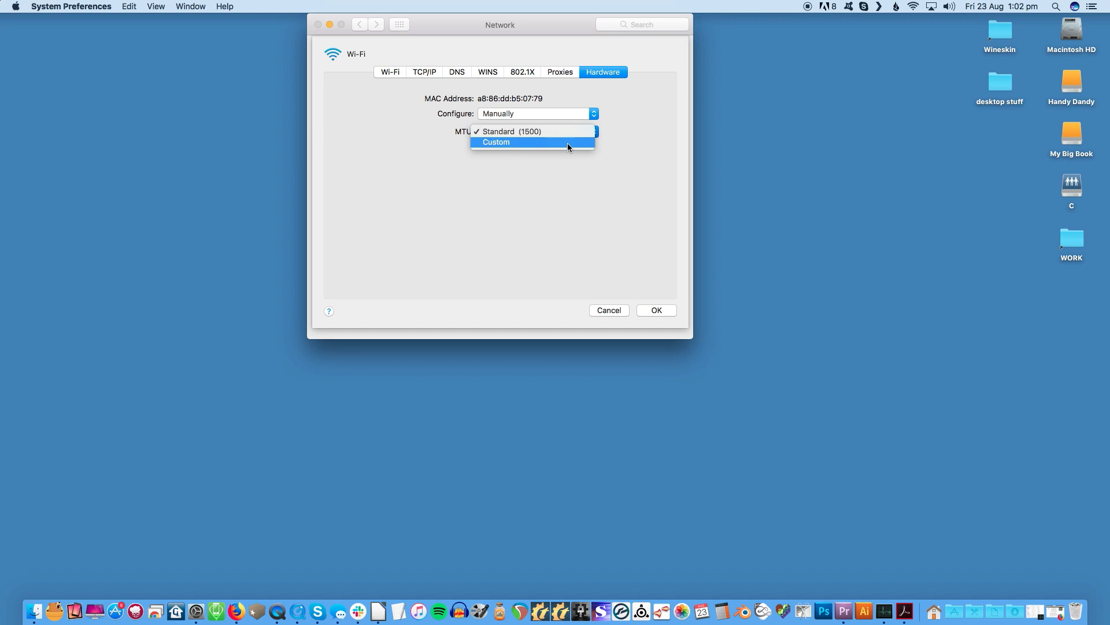
left_click(567, 145)
left_click(513, 151)
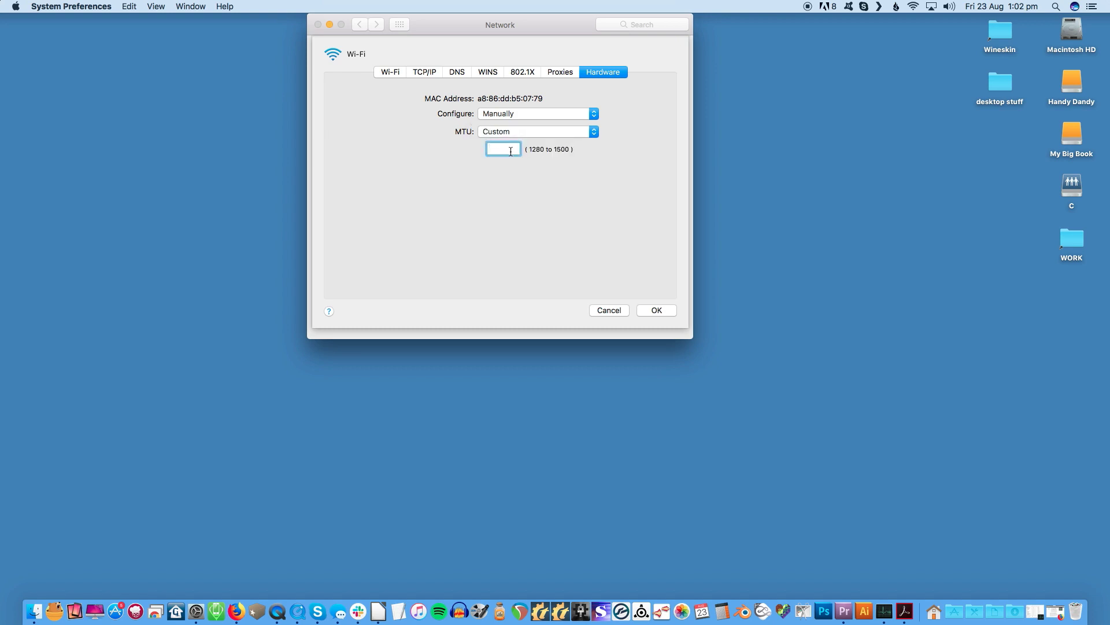
type("1453")
left_click(656, 311)
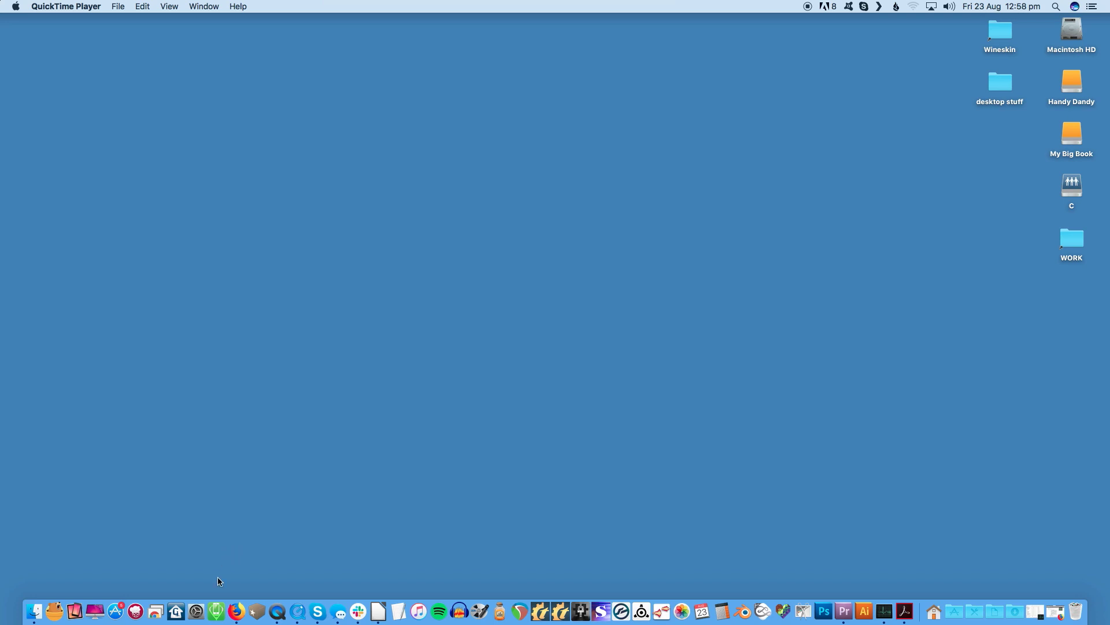
- Launch System Preferences from the Dock and open the Network pane
left_click(199, 585)
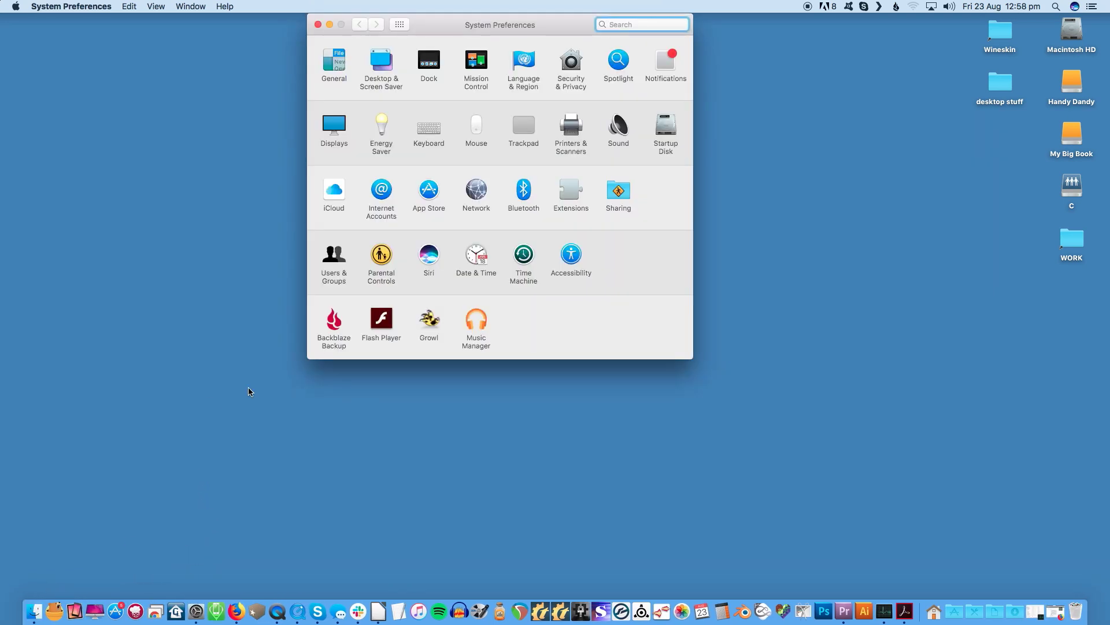
left_click(477, 189)
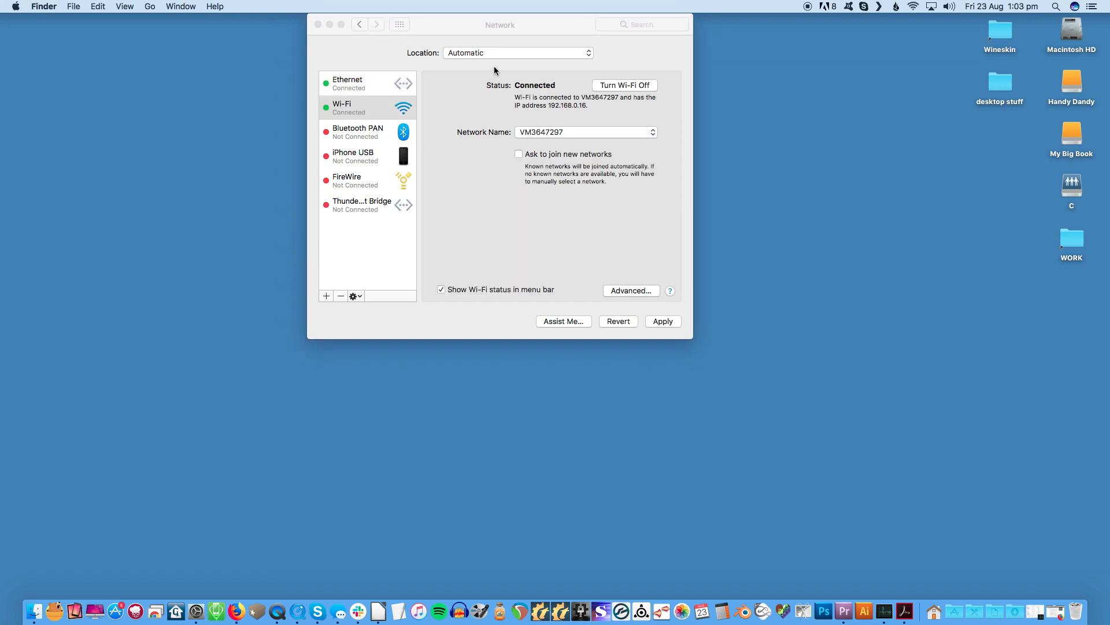
- Add and switch to a new network location named 'Somewhere Over The Rainbow'
left_click(526, 26)
left_click_drag(527, 26, 528, 37)
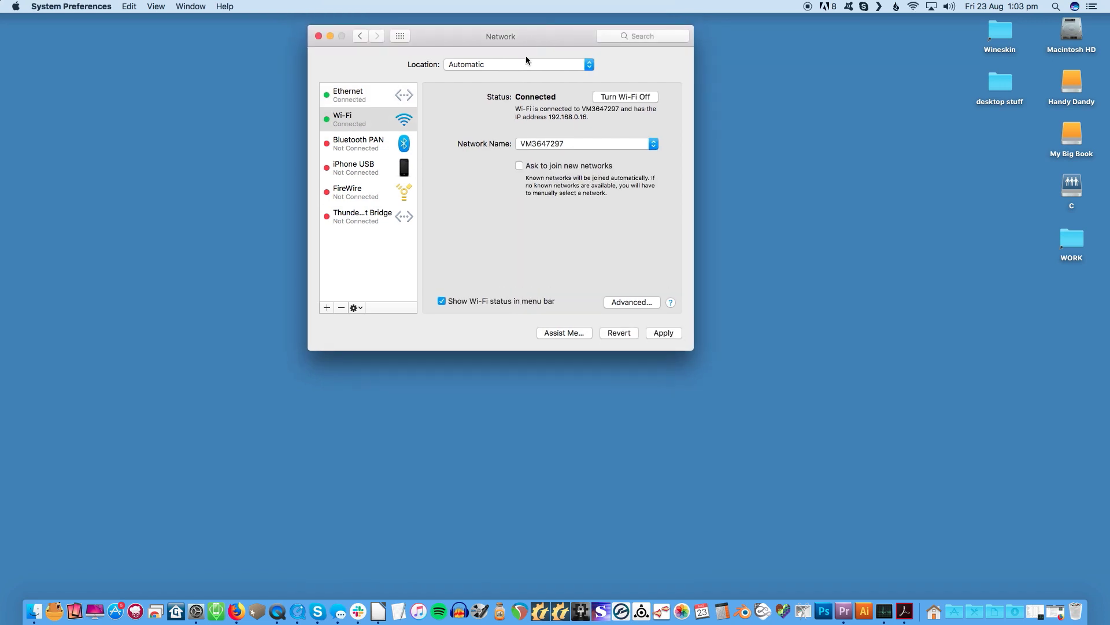
left_click(524, 62)
left_click(510, 80)
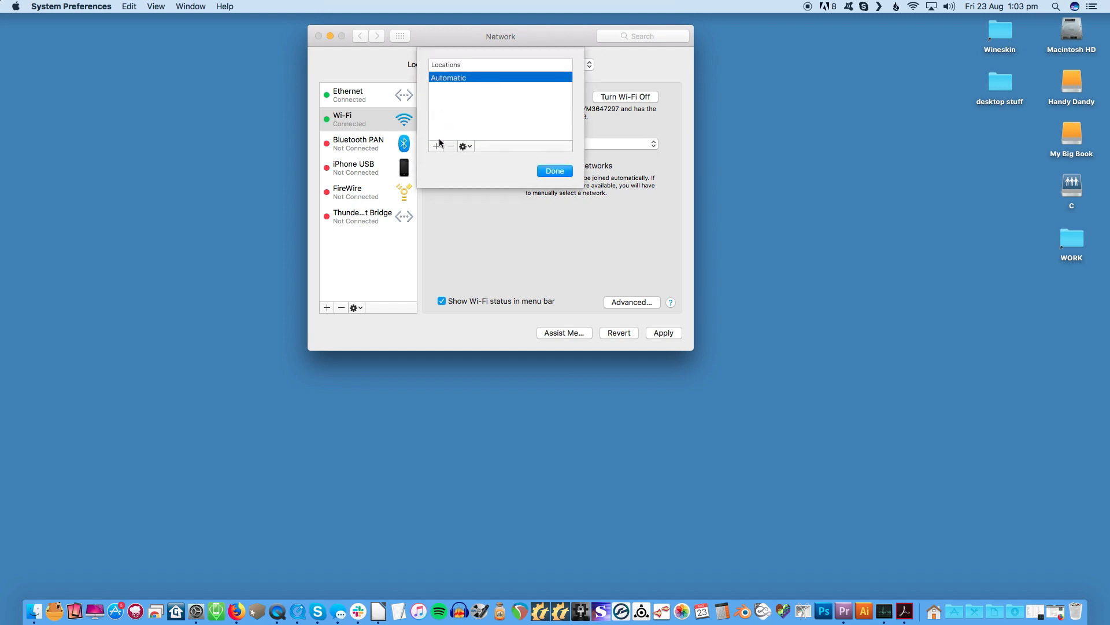
left_click(436, 146)
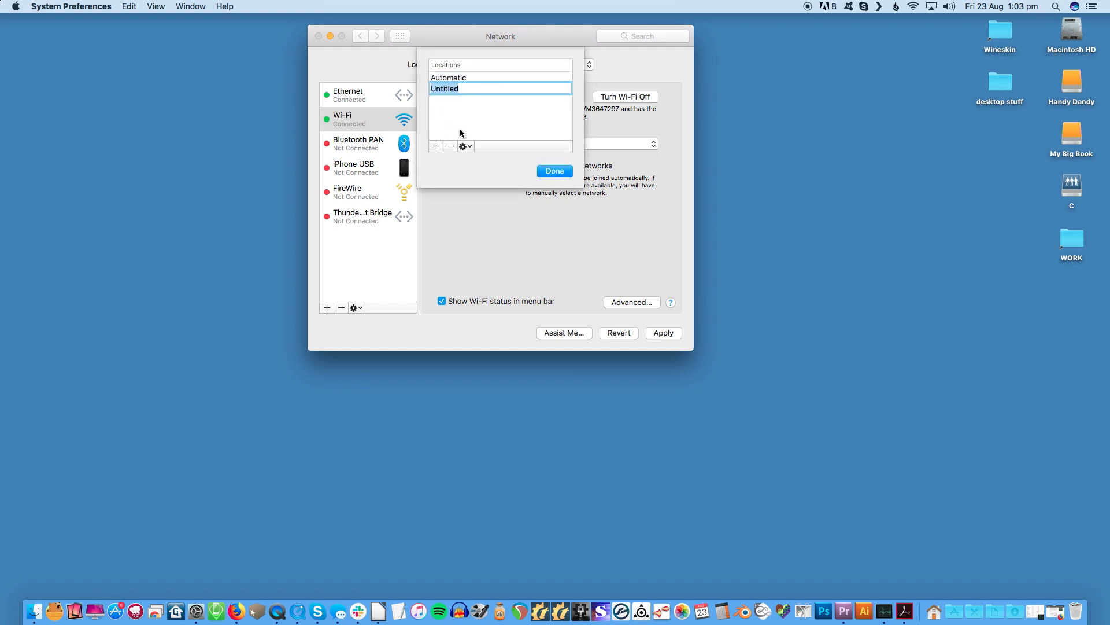
type("Somewhere Over The Rainbow")
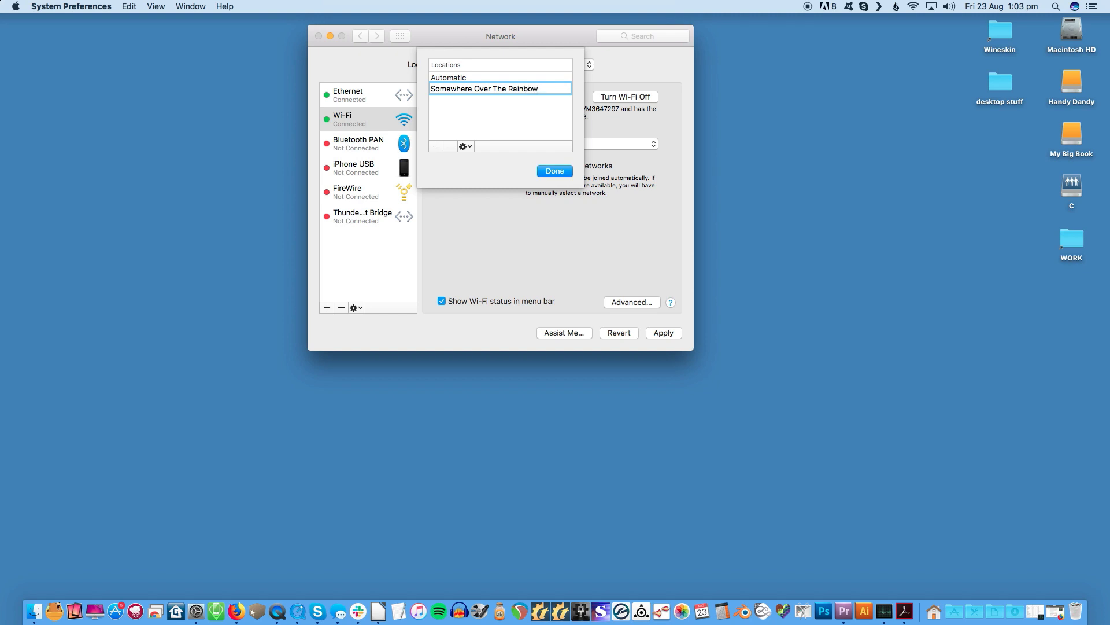
left_click(554, 170)
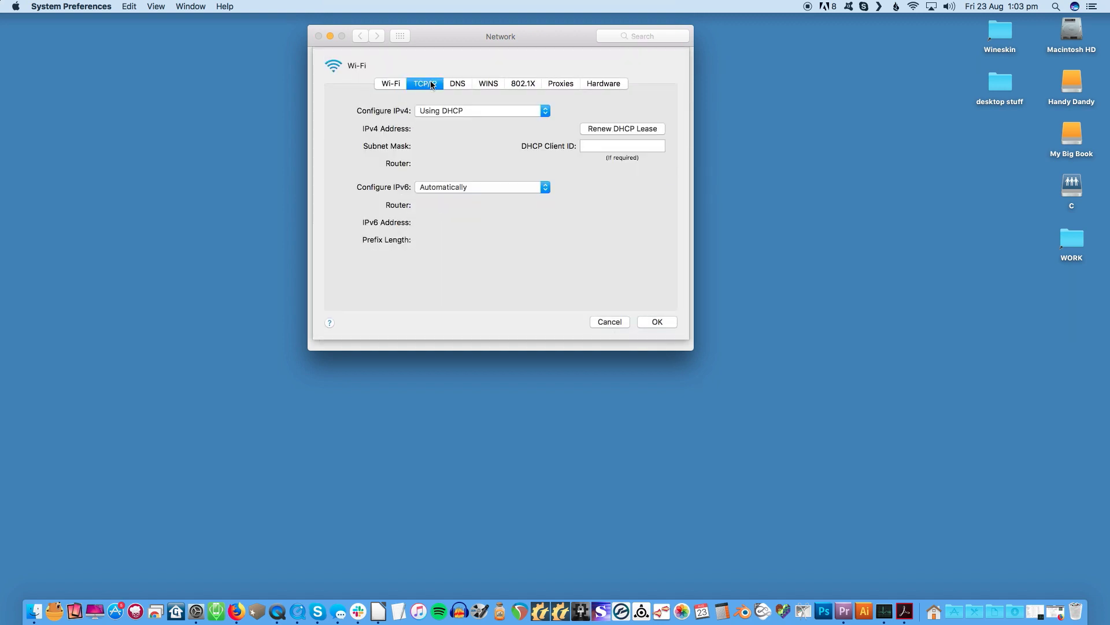
- Renew the Wi-Fi DHCP lease to obtain 192.168.0.16 and close the Advanced sheet
left_click(605, 128)
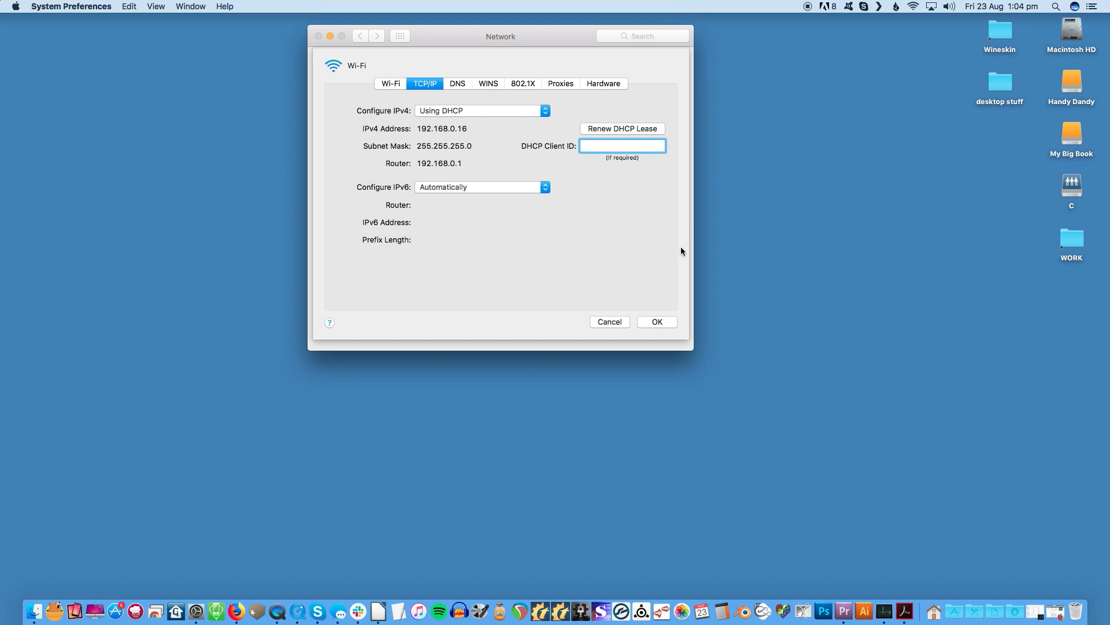
left_click(658, 321)
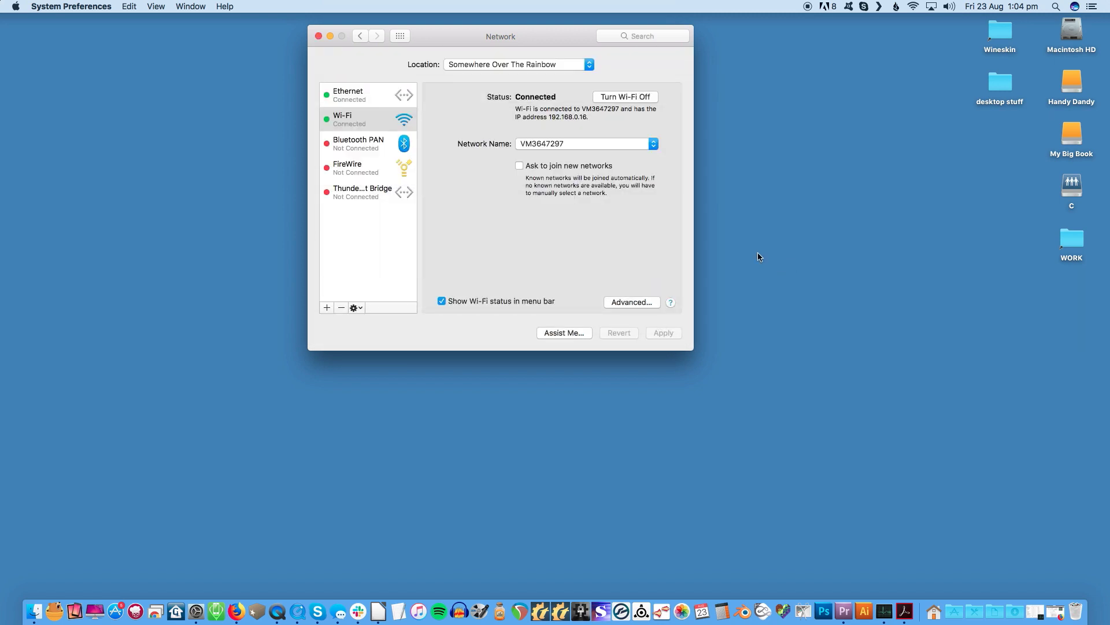